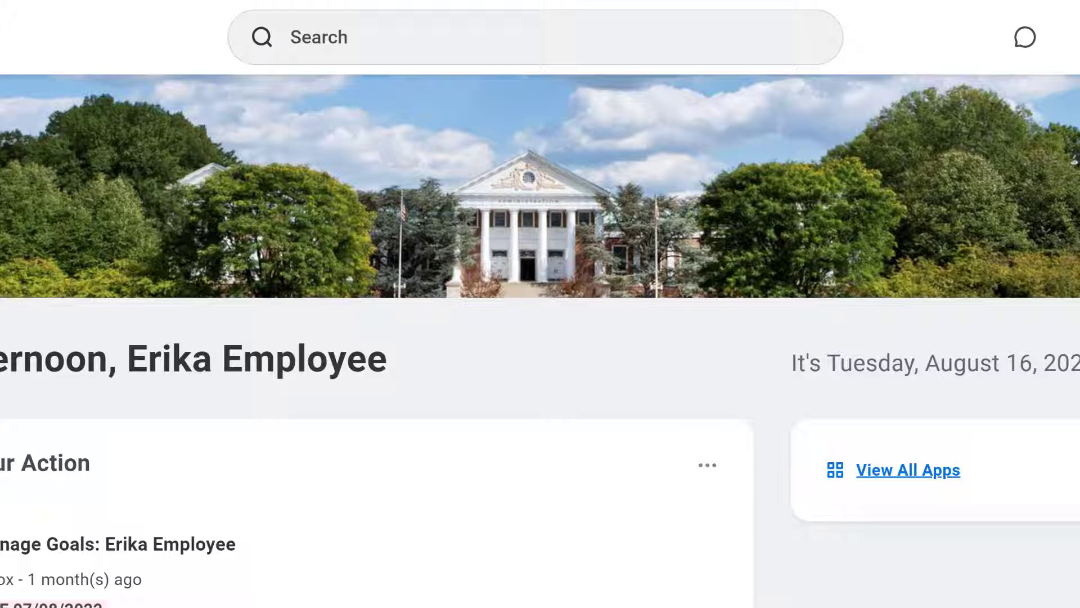
Search for and open the Create Requisition task.
left_click(304, 50)
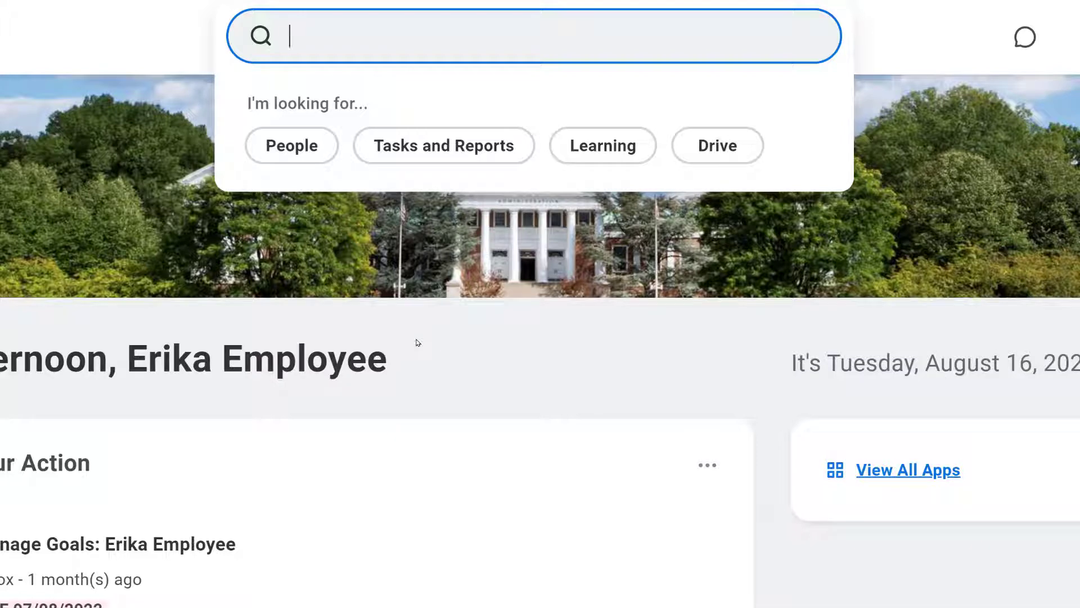
type("create requisition")
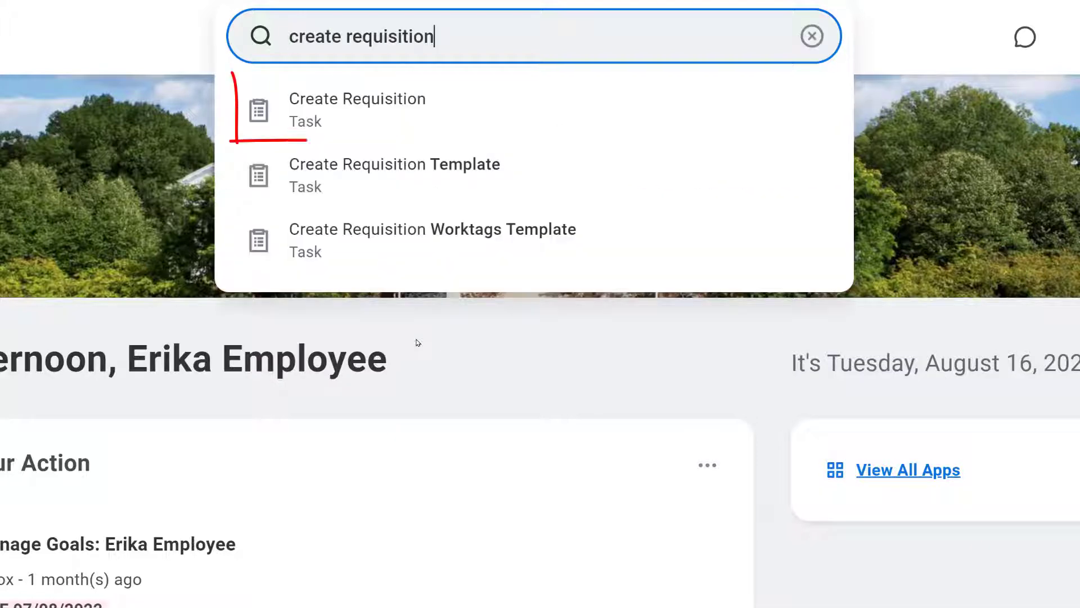
left_click(441, 131)
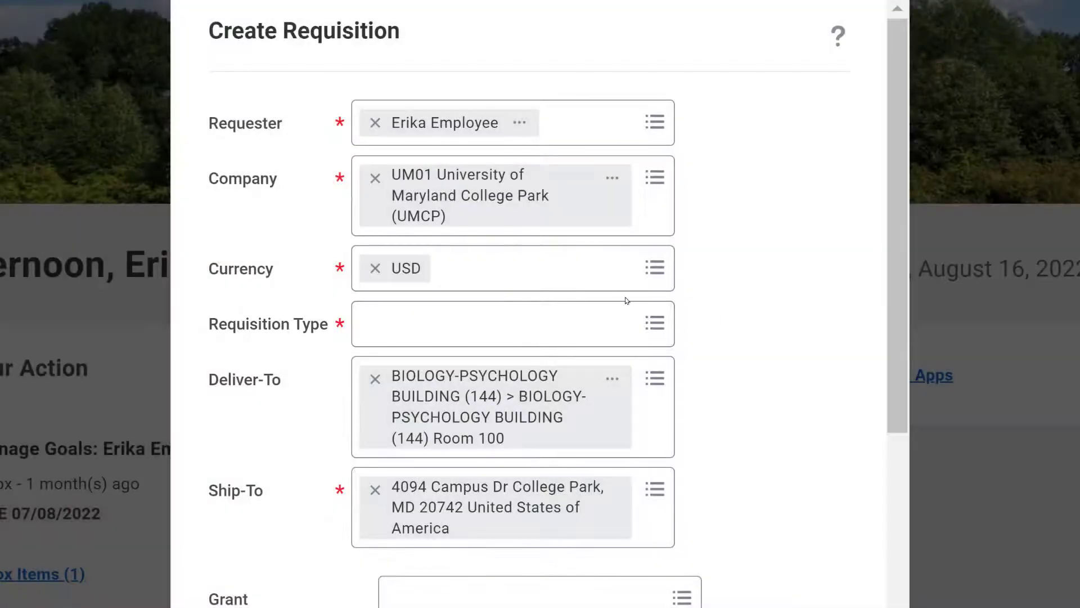
Set the Requisition Type to Standard Requisition (none of the above).
left_click(524, 307)
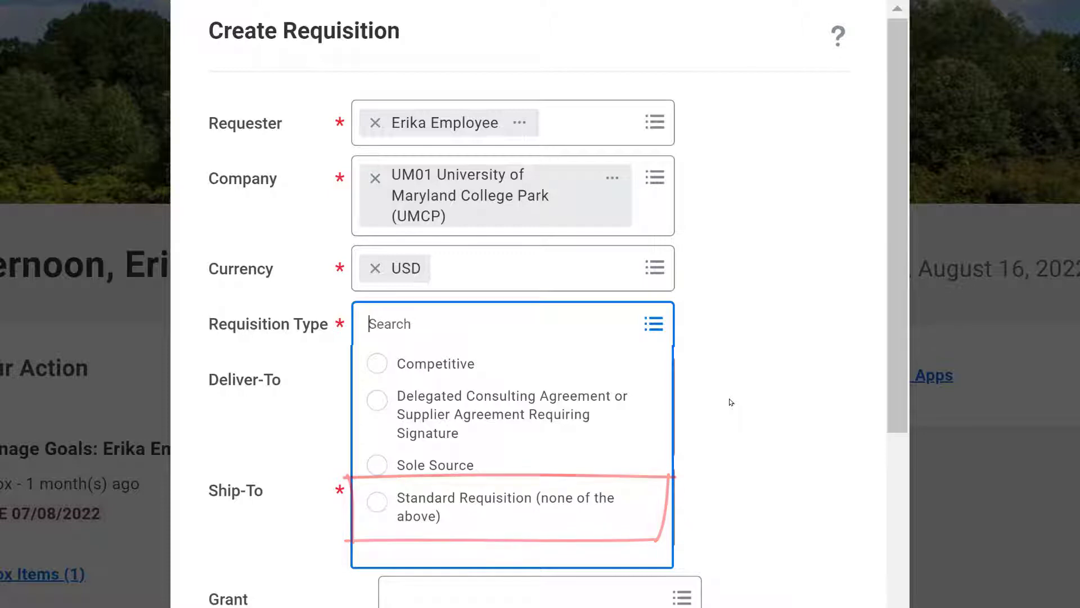
left_click(543, 504)
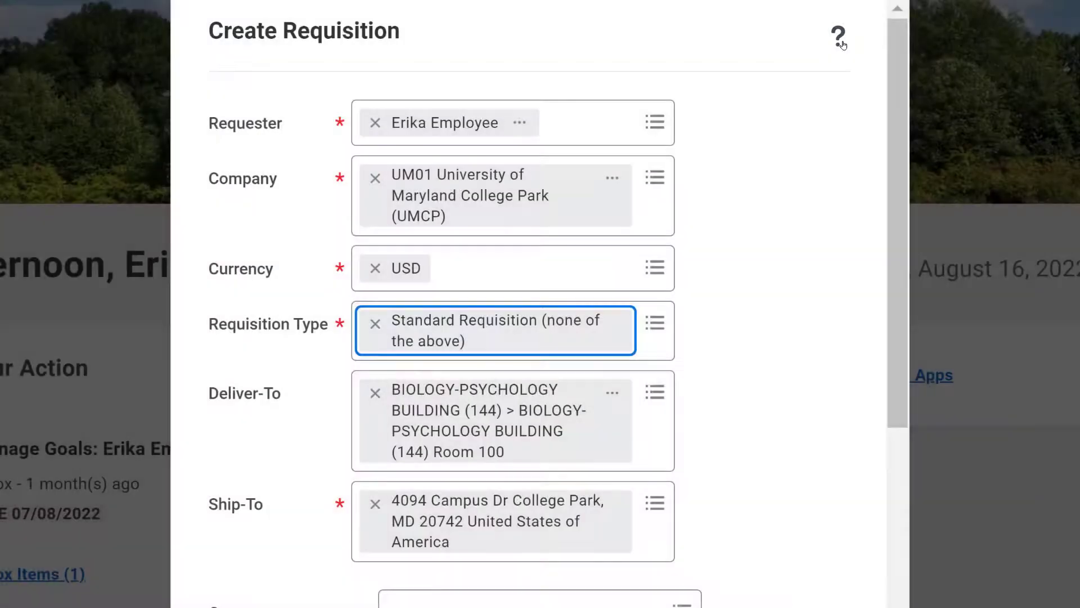
Show the help text explaining the Requisition Type options.
left_click(842, 44)
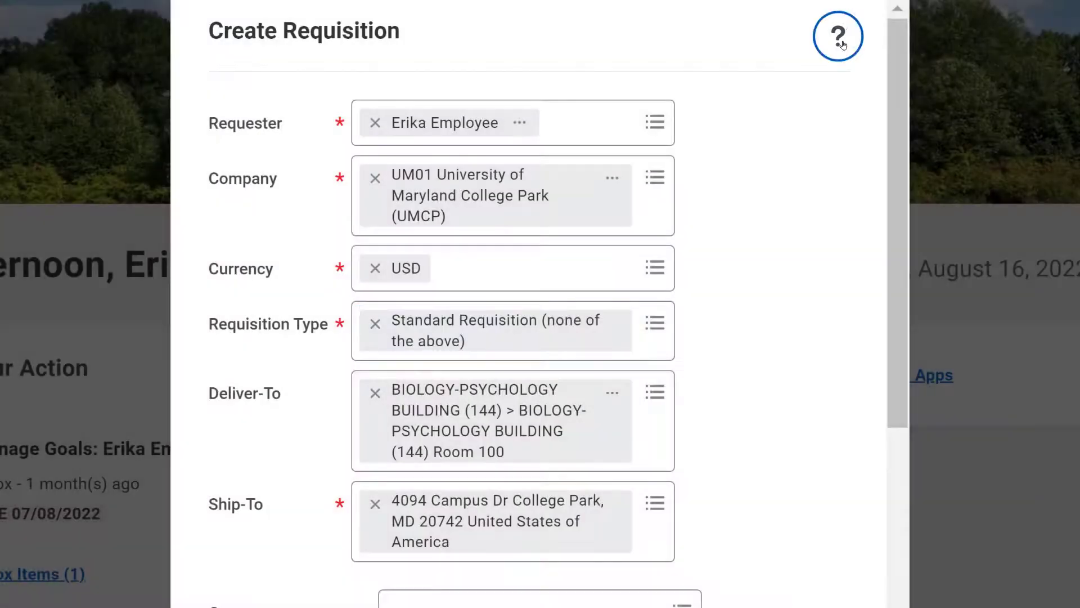
left_click(689, 331)
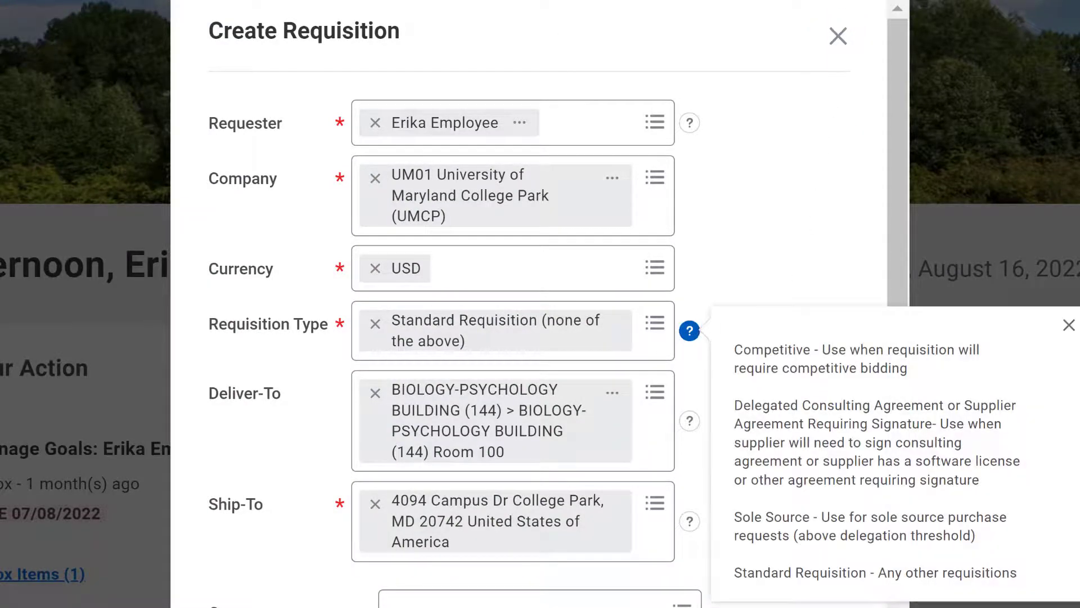
left_click(801, 605)
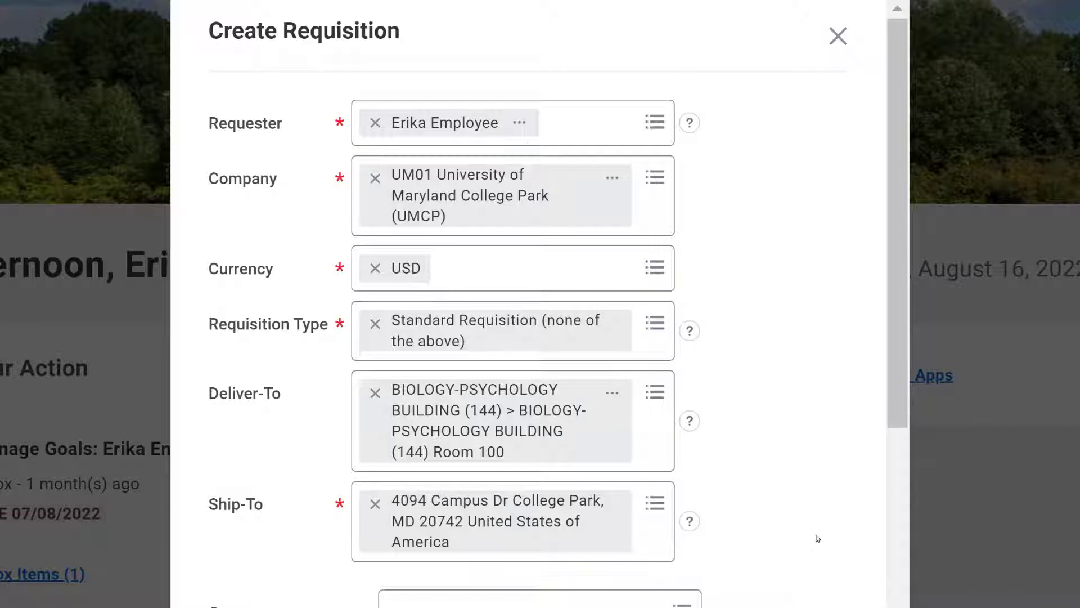
Set USource to US000086 UMCP | BSOS | PSYCHOLOGY from My Worktags and confirm the requisition header.
left_click_drag(905, 394, 879, 518)
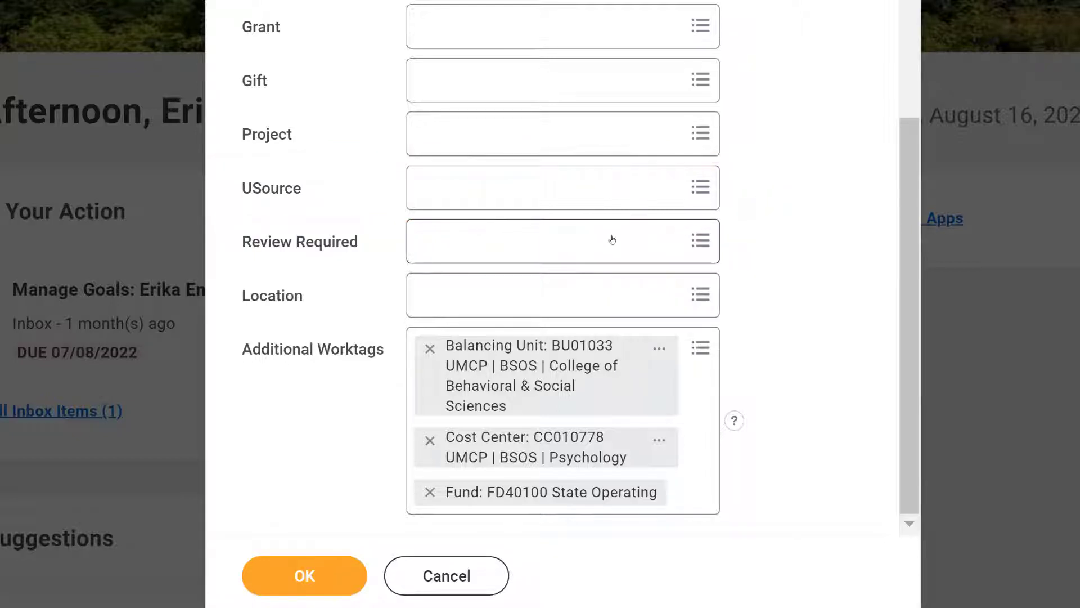
left_click(603, 194)
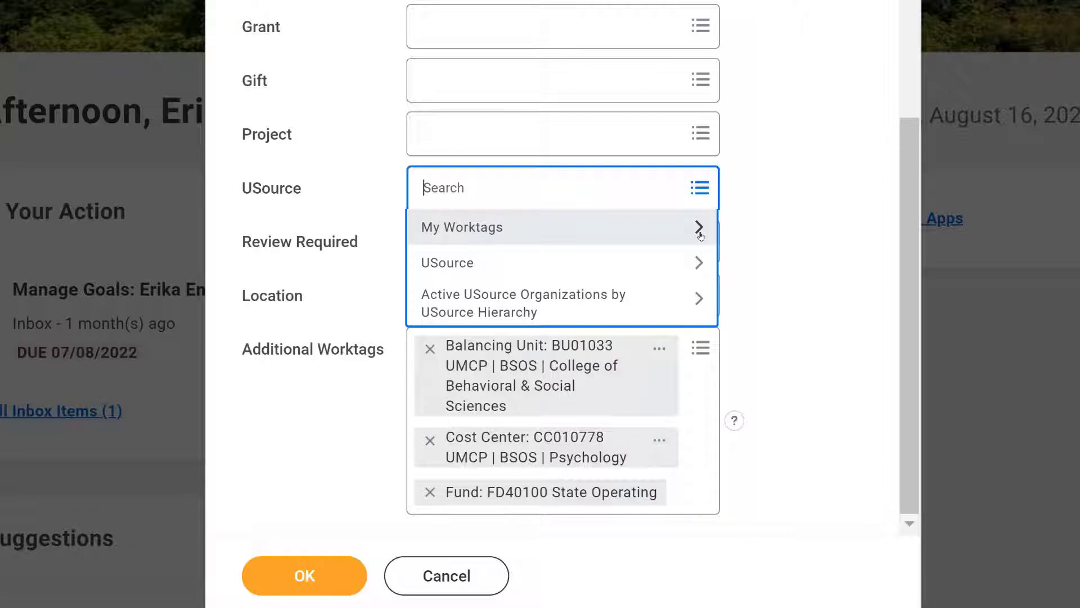
left_click(700, 236)
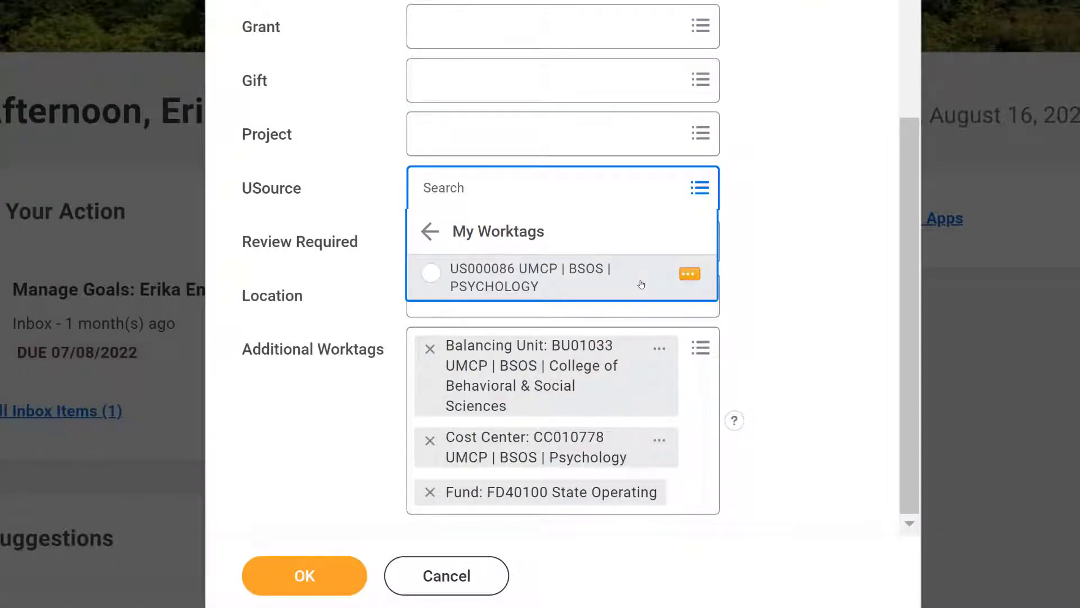
left_click(640, 284)
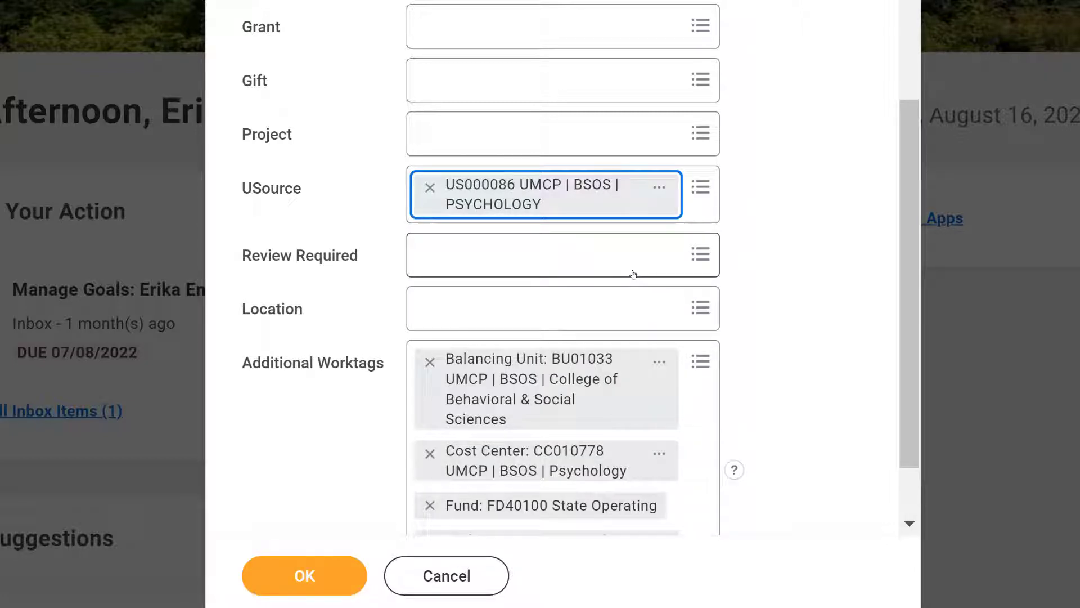
scroll(900, 432, "down", 2)
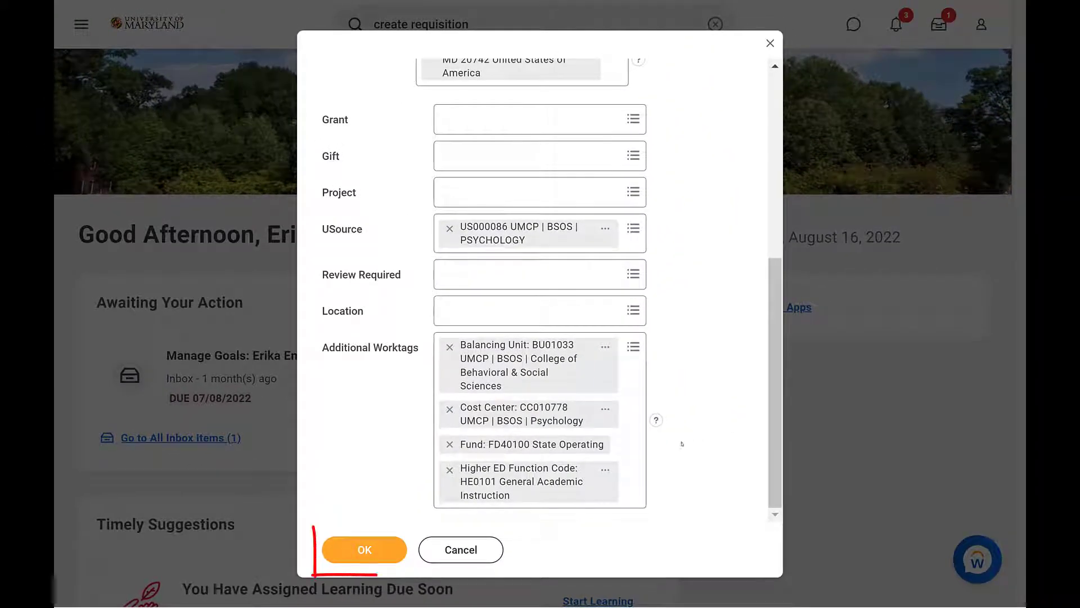
left_click(341, 549)
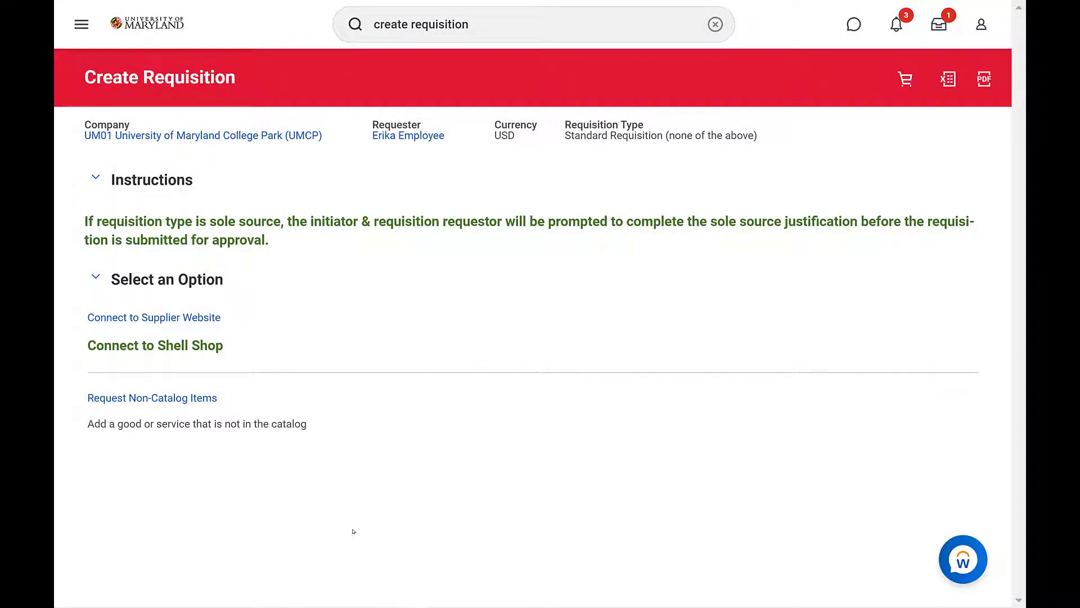
Request a non-catalog service described as 'Eye tracker equipment repair service for the Attention and Memory Psych Lab'.
left_click(170, 400)
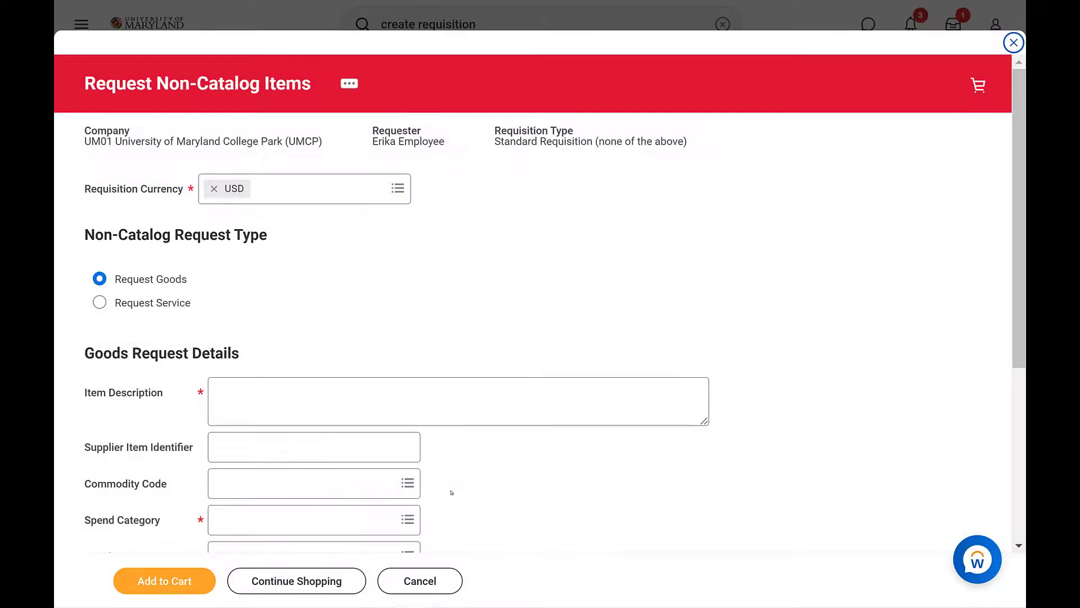
left_click(99, 302)
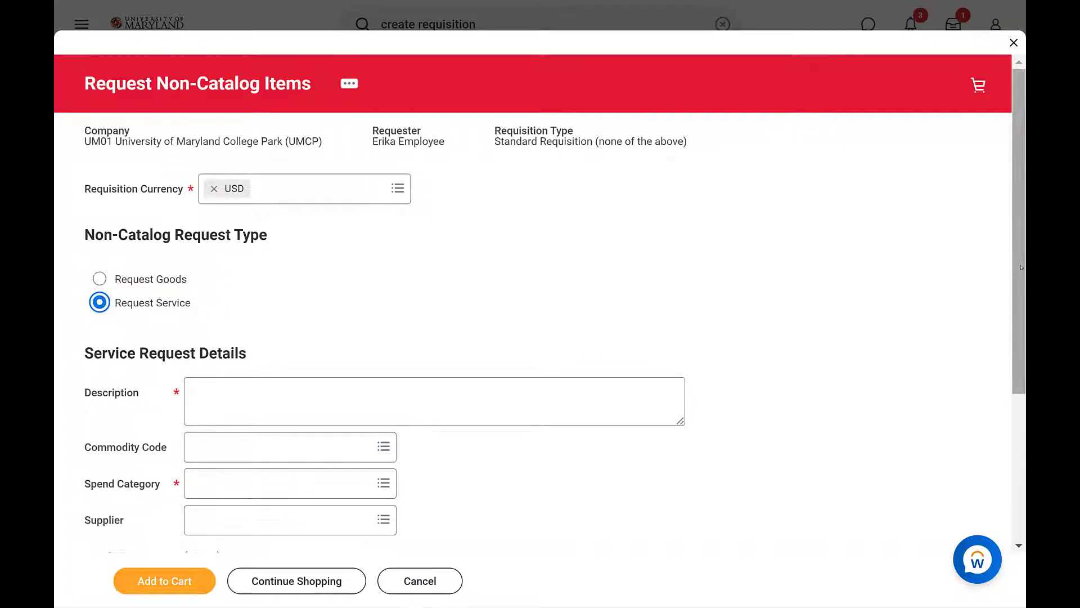
scroll(891, 326, "down", 4)
left_click_drag(1008, 371, 1007, 438)
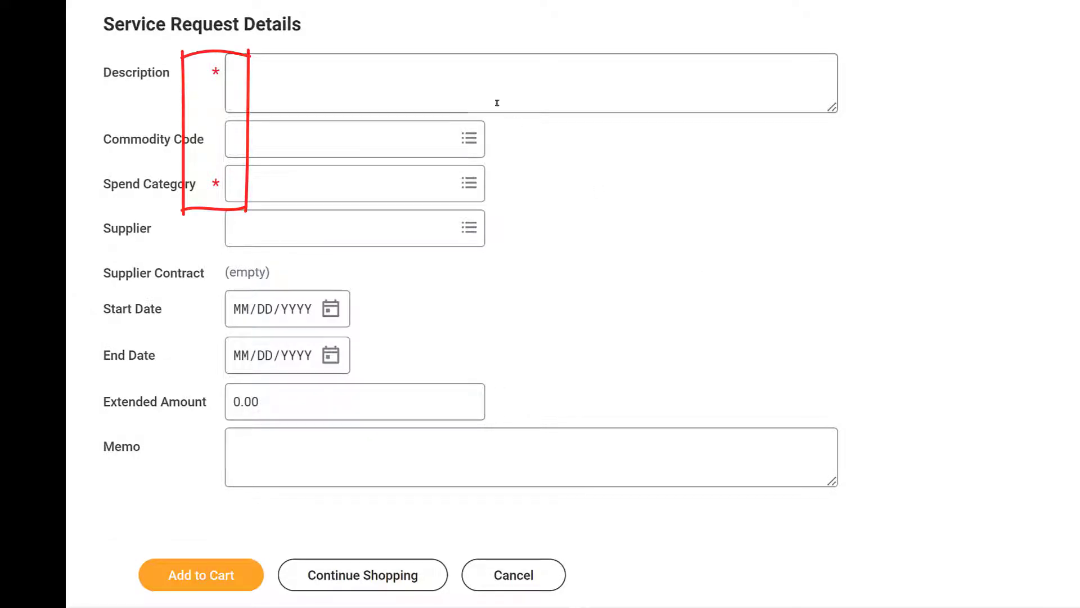
left_click(467, 82)
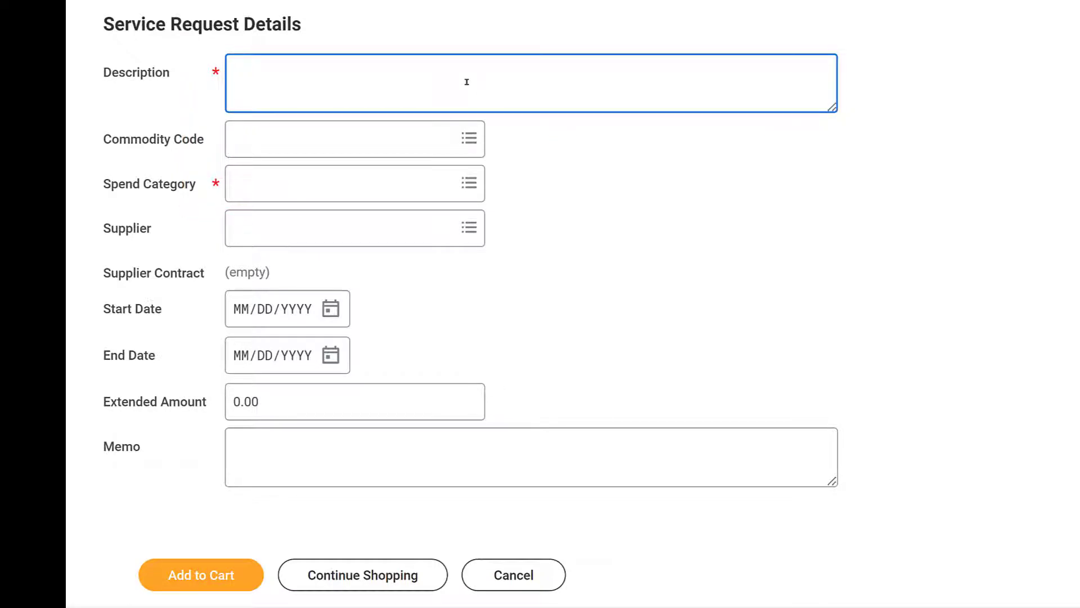
type("Eye tracker equipment repair service for the Attention and Memory Psych Lab")
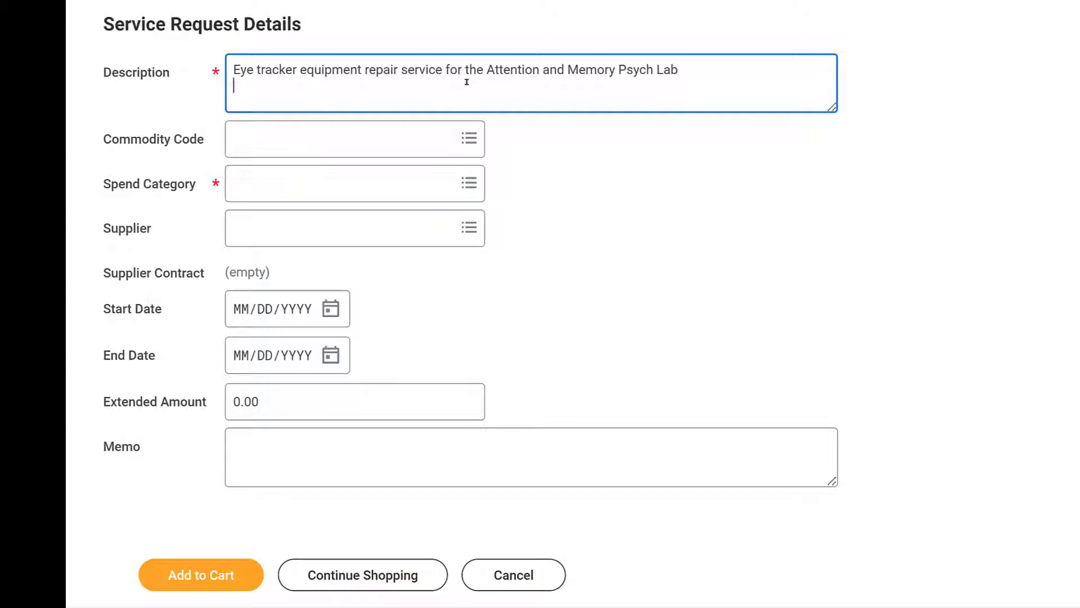
Search for 'equipment repair' and set the Spend Category to Equipment Maintenance and Repair - SC00177 - 3716.
left_click(387, 191)
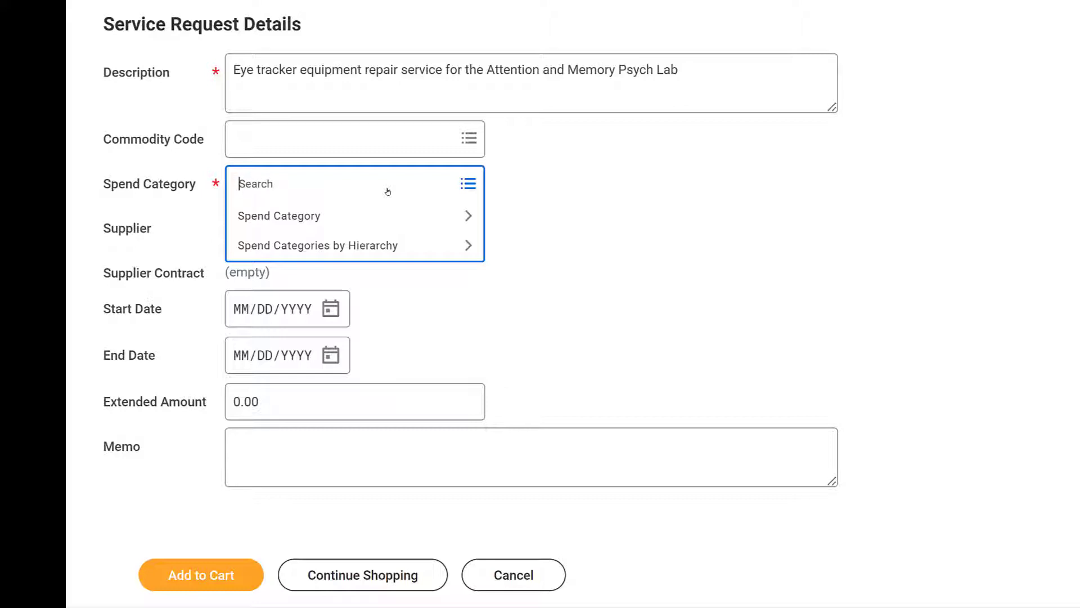
type("equipment repair")
key("Return")
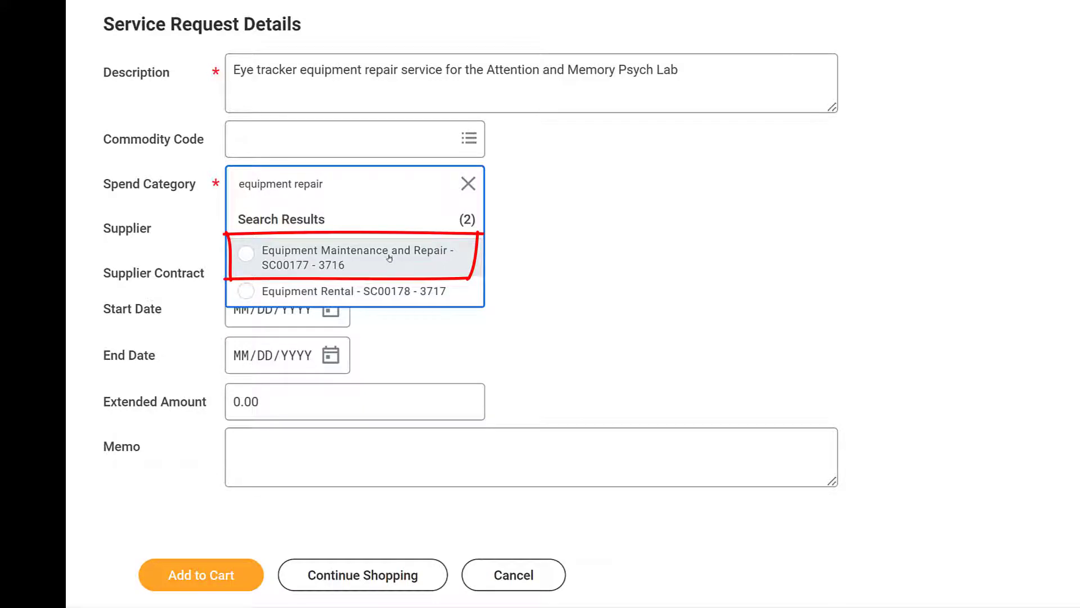
left_click(390, 266)
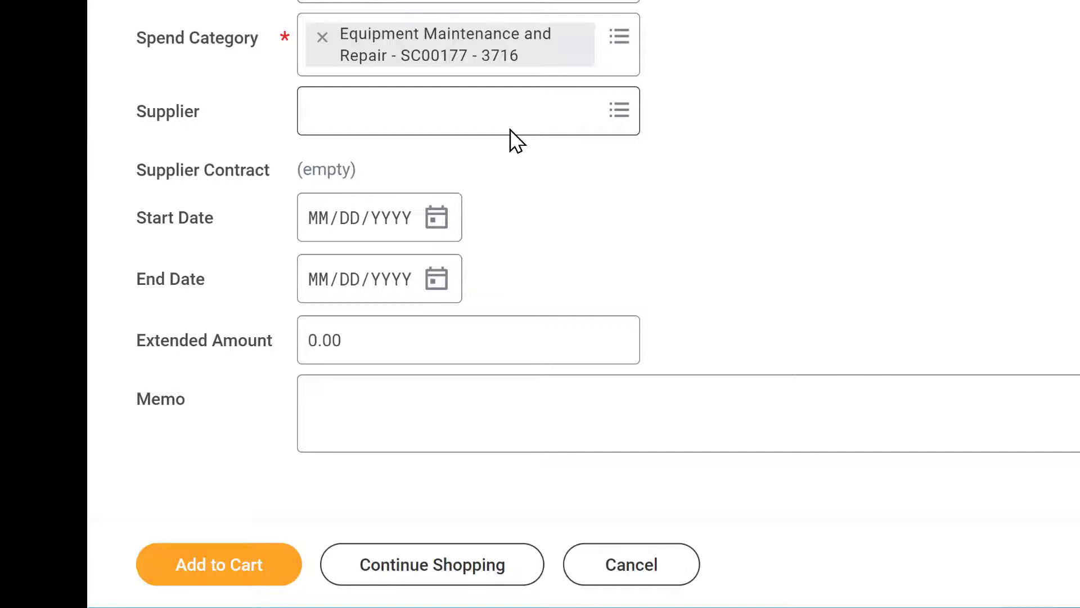
Set the Supplier to ADVANCED EQUIPMENT CO INC by searching 'advanced equipment co'.
left_click(514, 120)
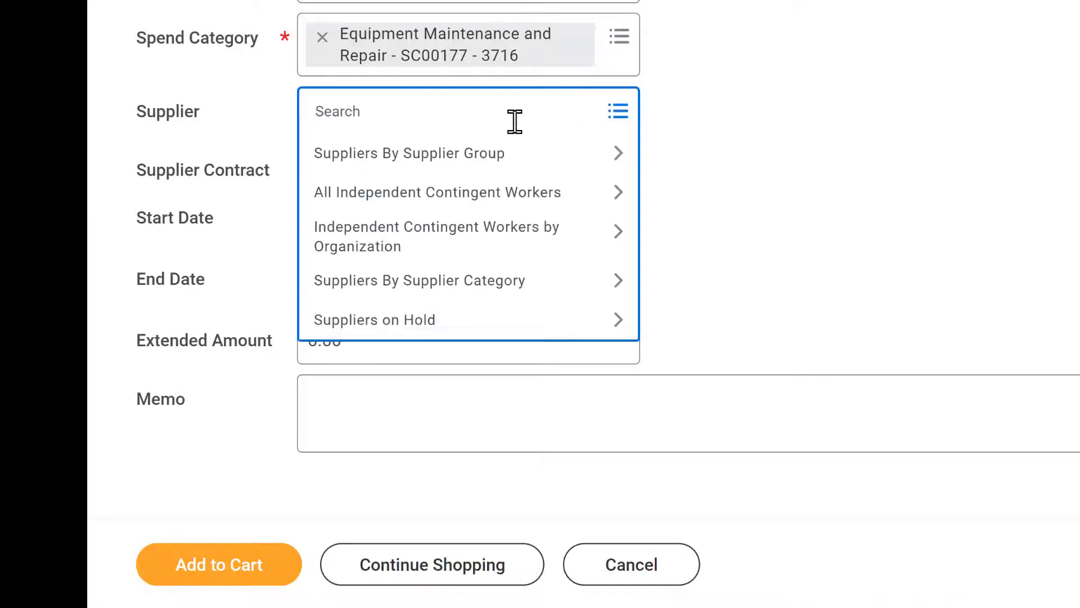
type("advanced equipment co")
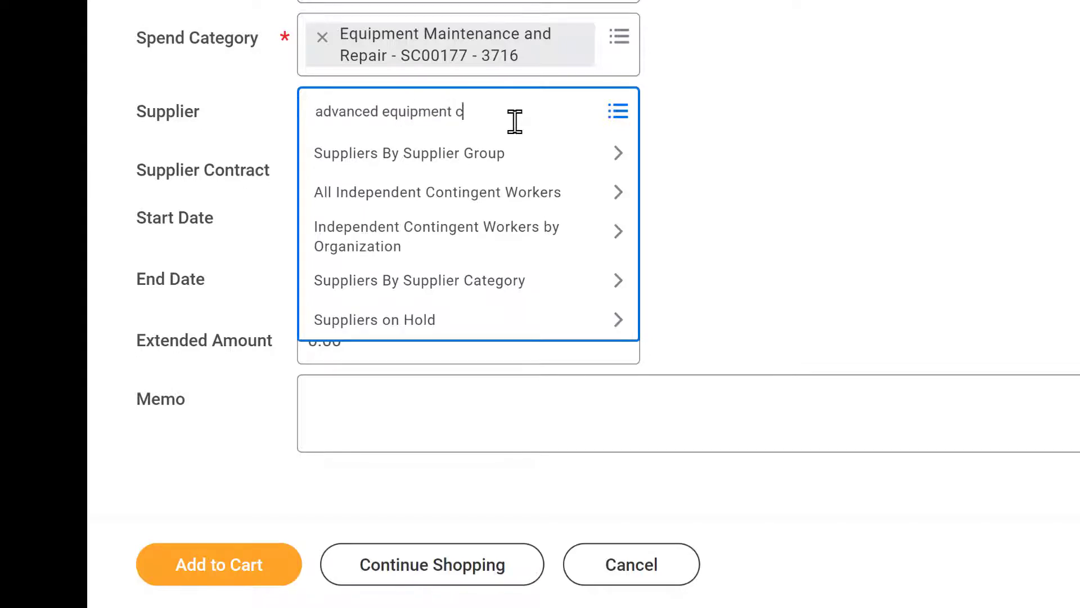
key("Return")
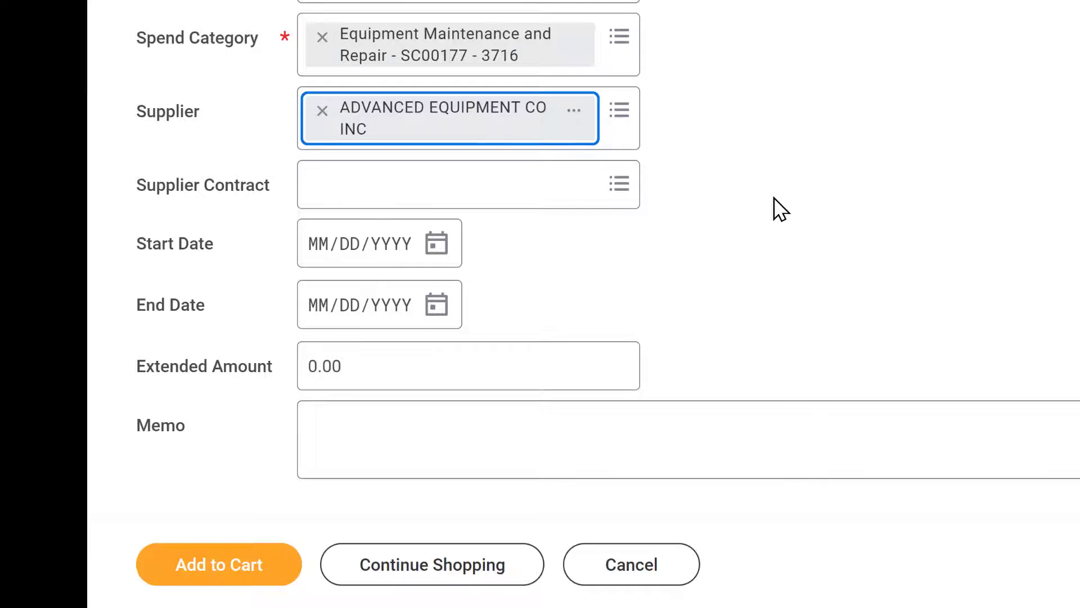
Set the Extended Amount to 6000 and add the service request to the cart.
left_click(469, 369)
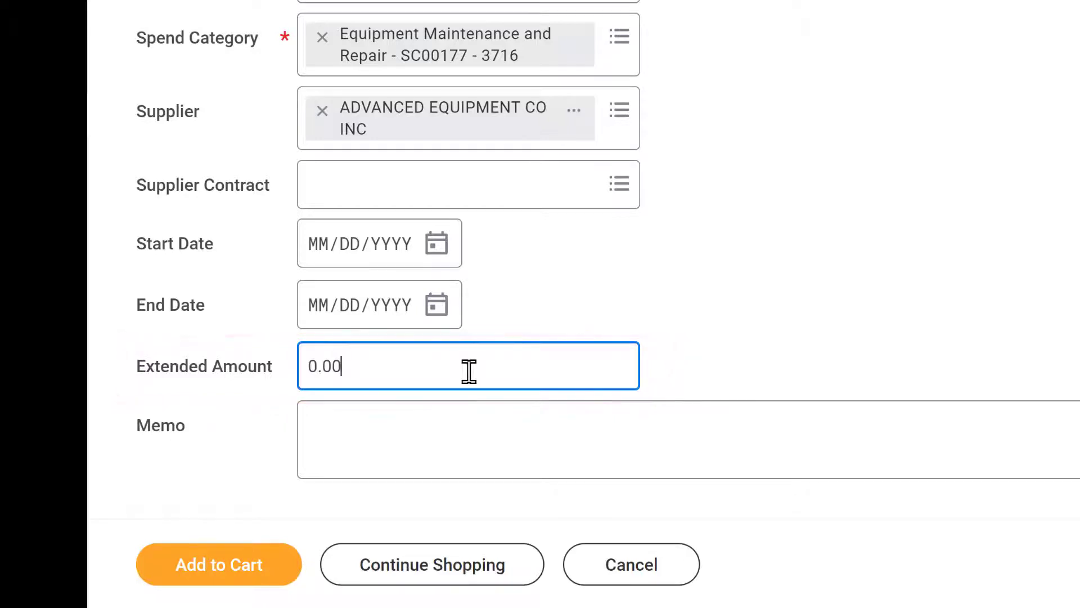
double_click(467, 372)
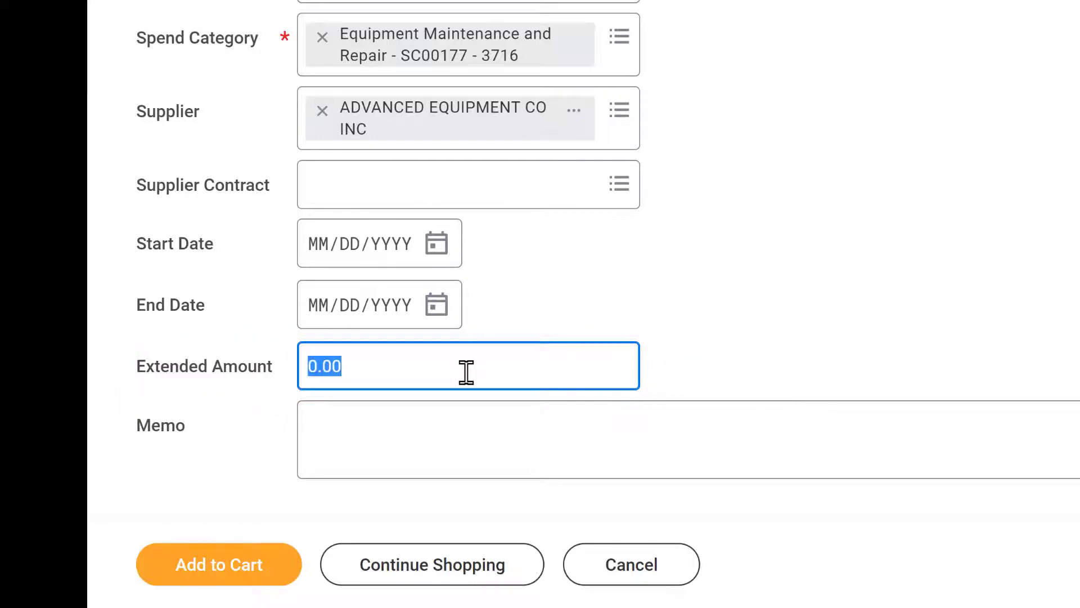
type("6000")
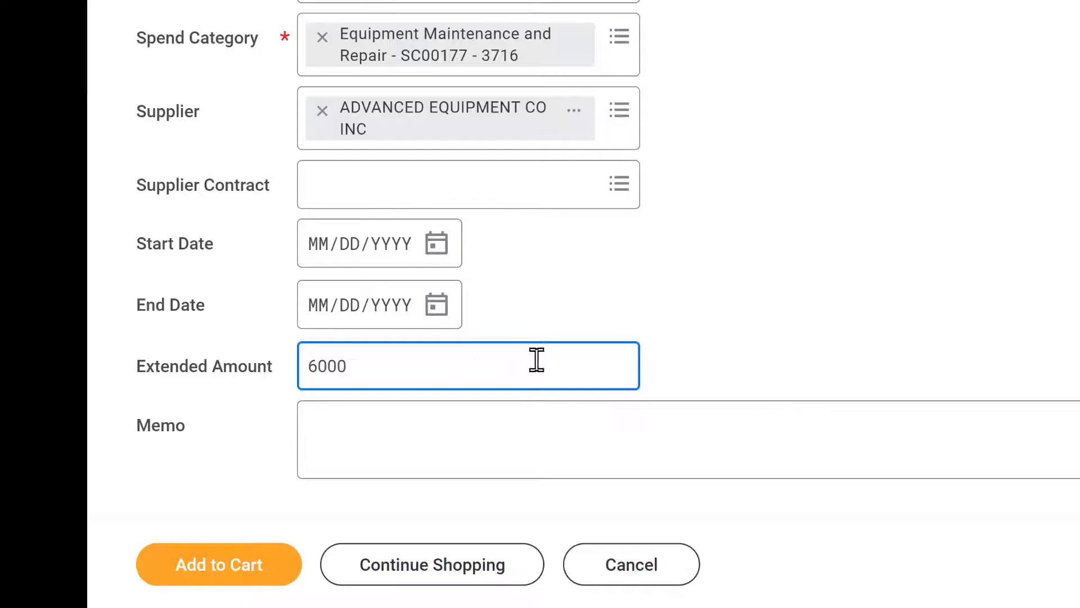
left_click(818, 325)
scroll(964, 316, "down", 1)
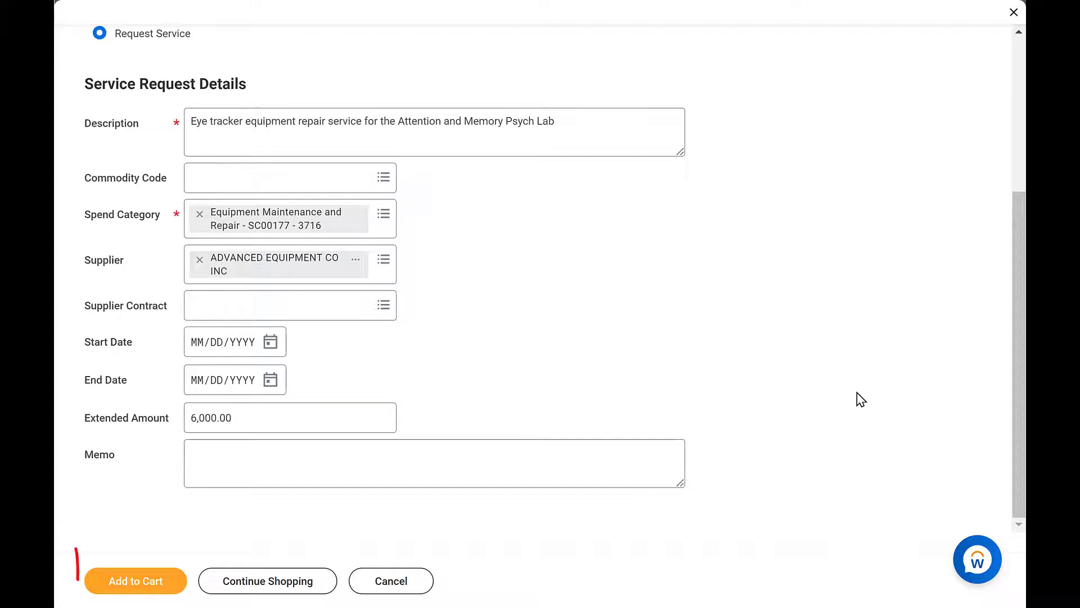
left_click(145, 587)
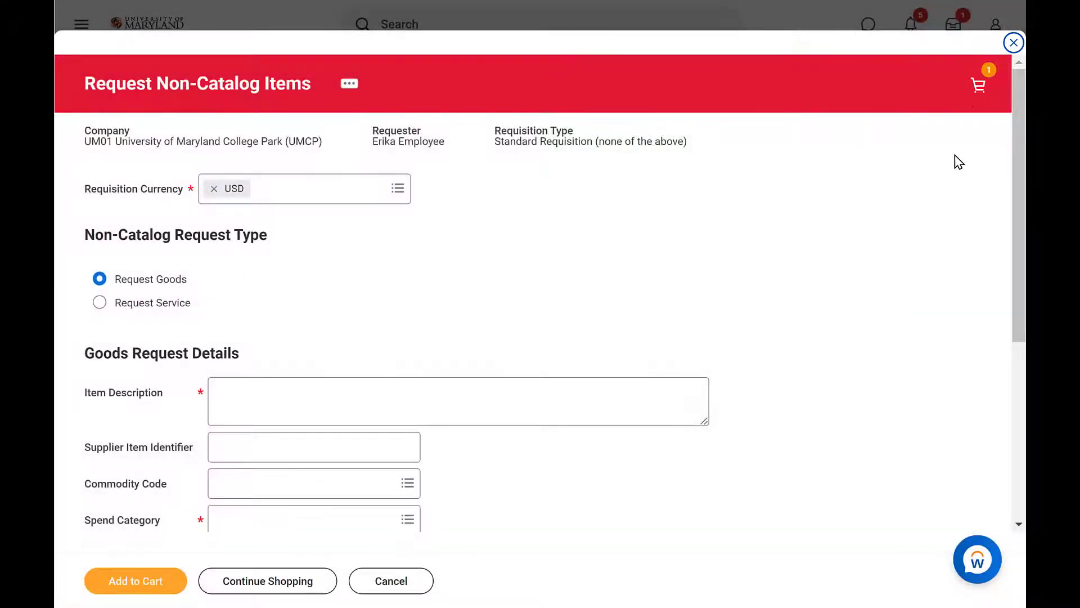
Check out the cart and enter 'Quote #9997' as the memo to suppliers.
left_click(978, 85)
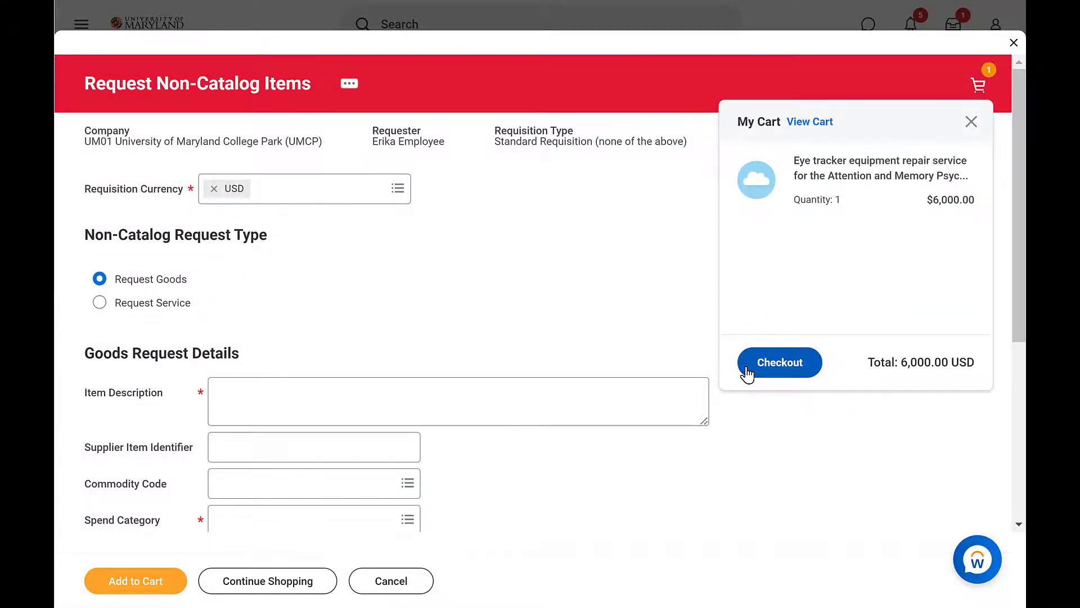
left_click(779, 362)
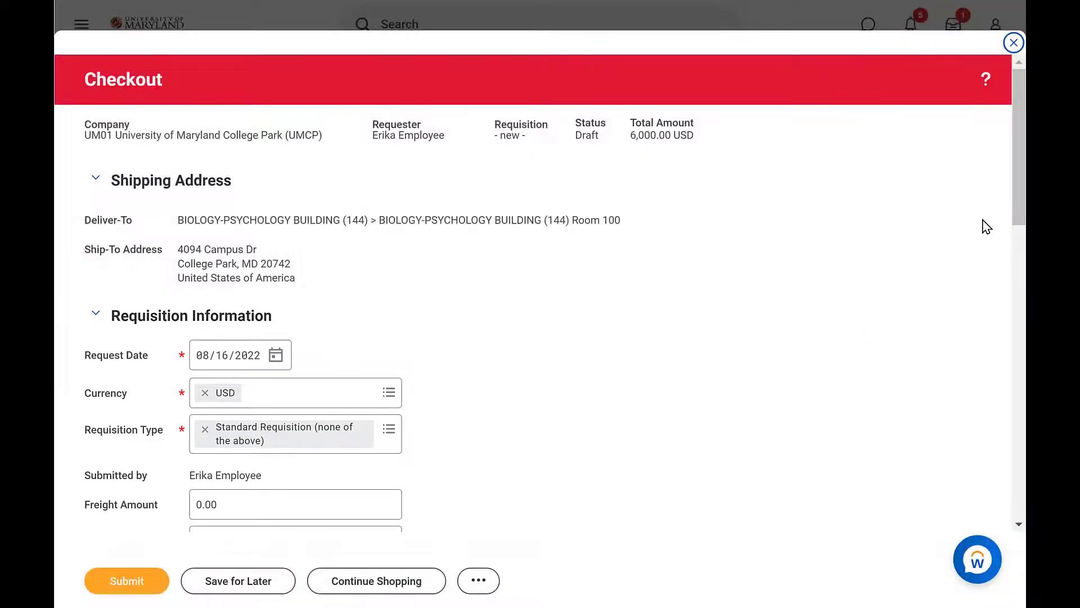
scroll(1023, 223, "down", 4)
left_click_drag(1021, 217, 1004, 326)
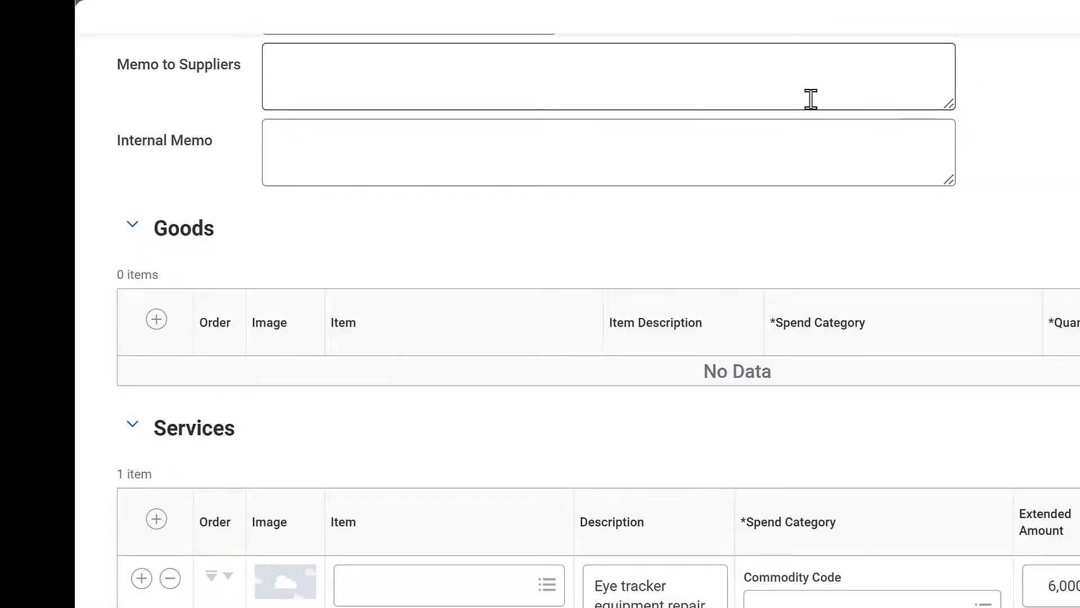
left_click(811, 99)
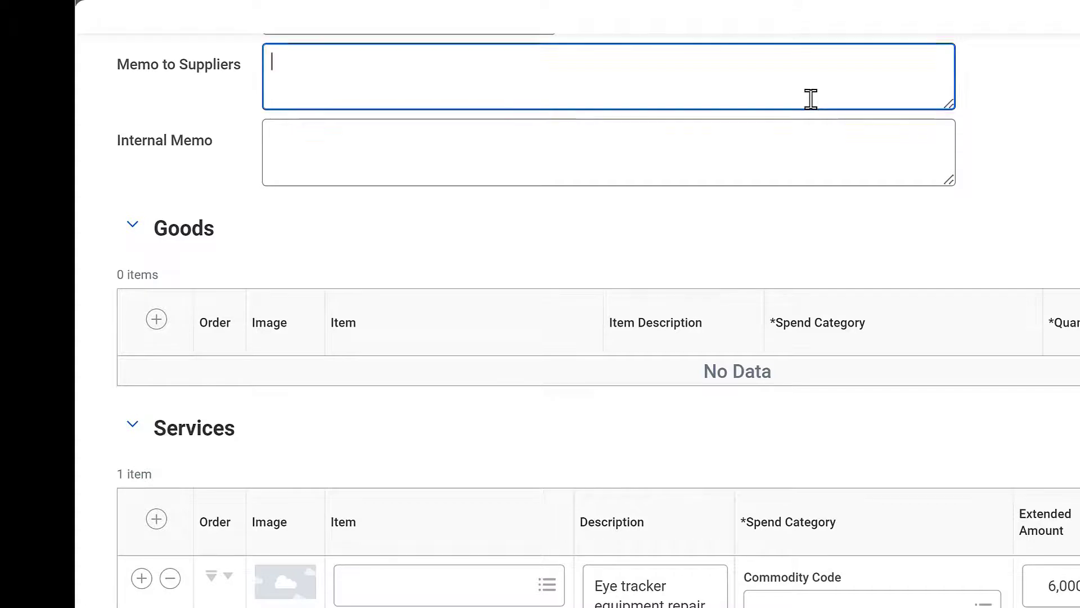
type("Quote #9997")
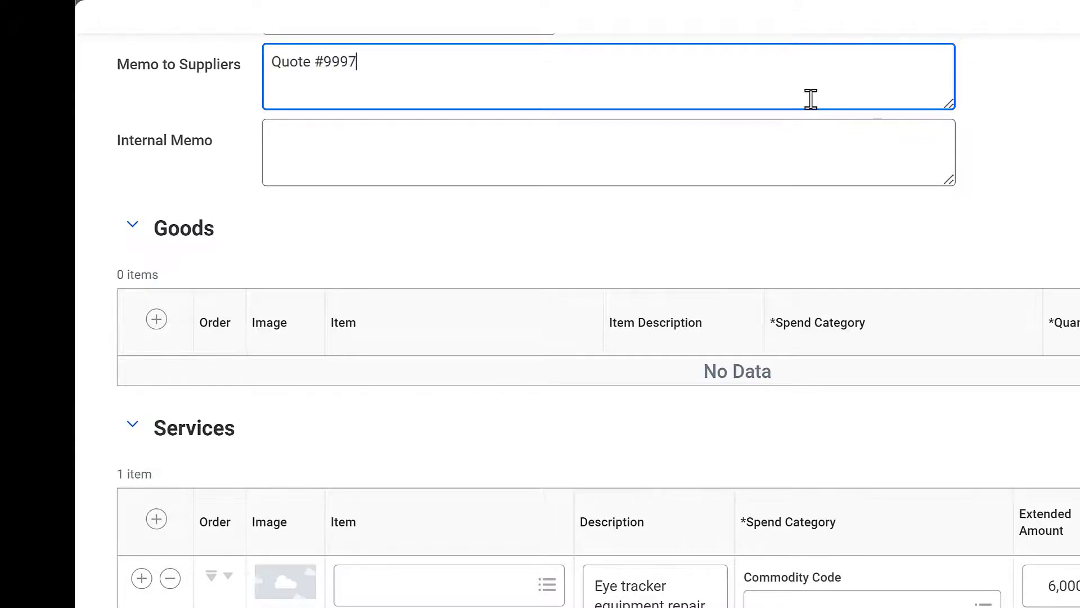
Enter 'For the Attention and Memory Psych Lab' as the internal memo.
left_click(918, 232)
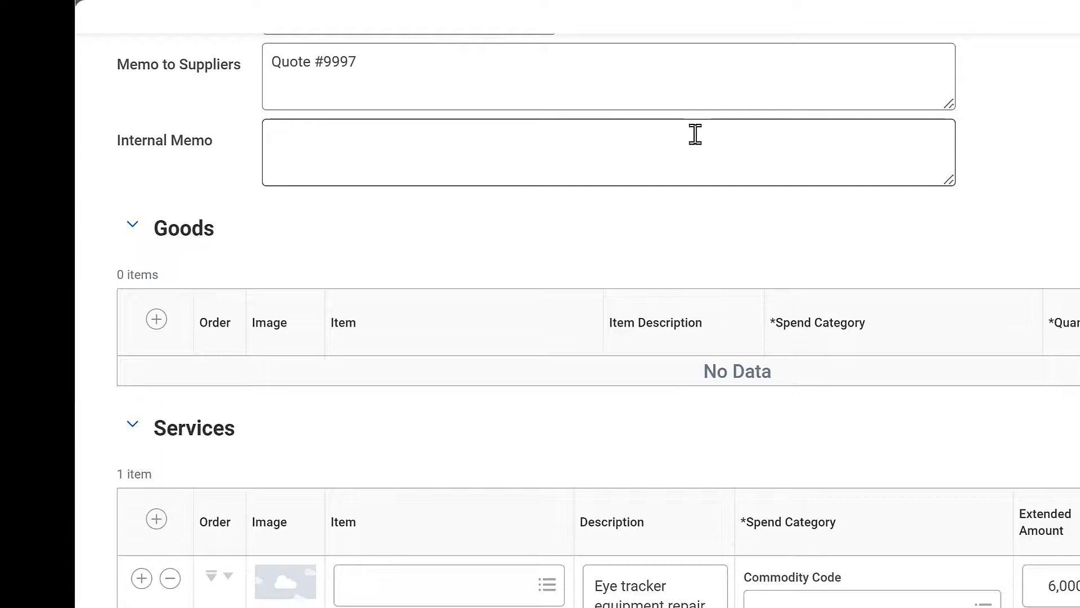
left_click(696, 134)
type("For the Attention and Memory Psych Lab")
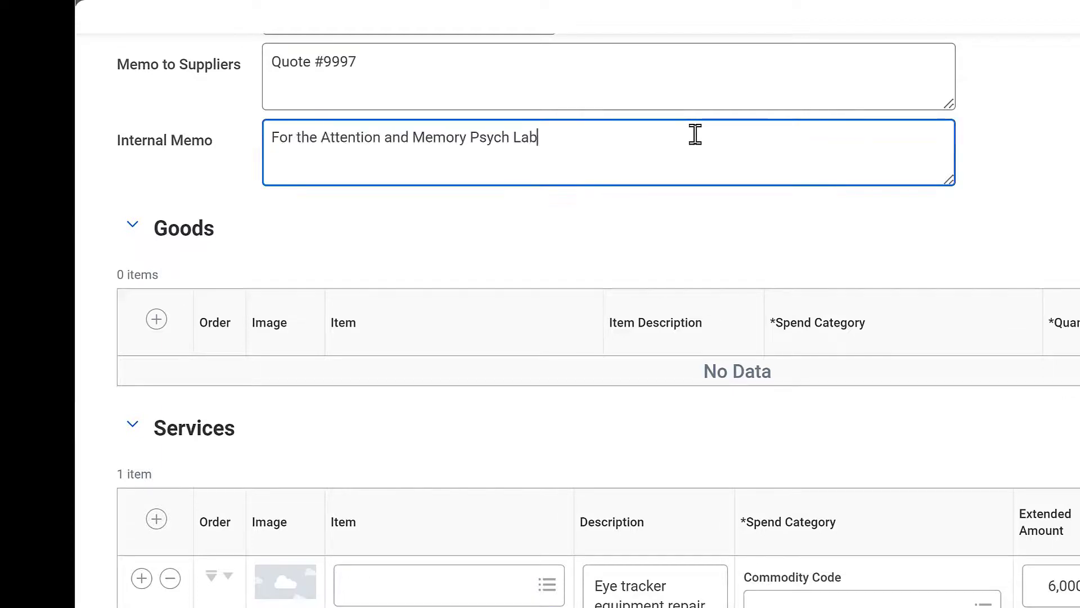
left_click(694, 219)
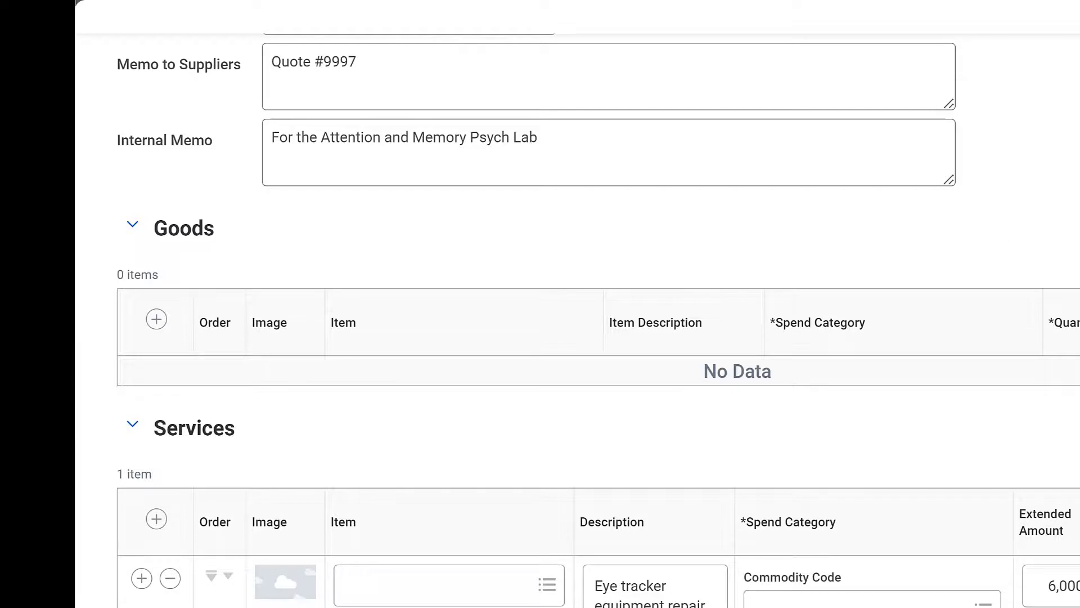
Expand the Attachments section and upload the Quote# 9997 PDF from the Desktop.
scroll(598, 319, "down", 4)
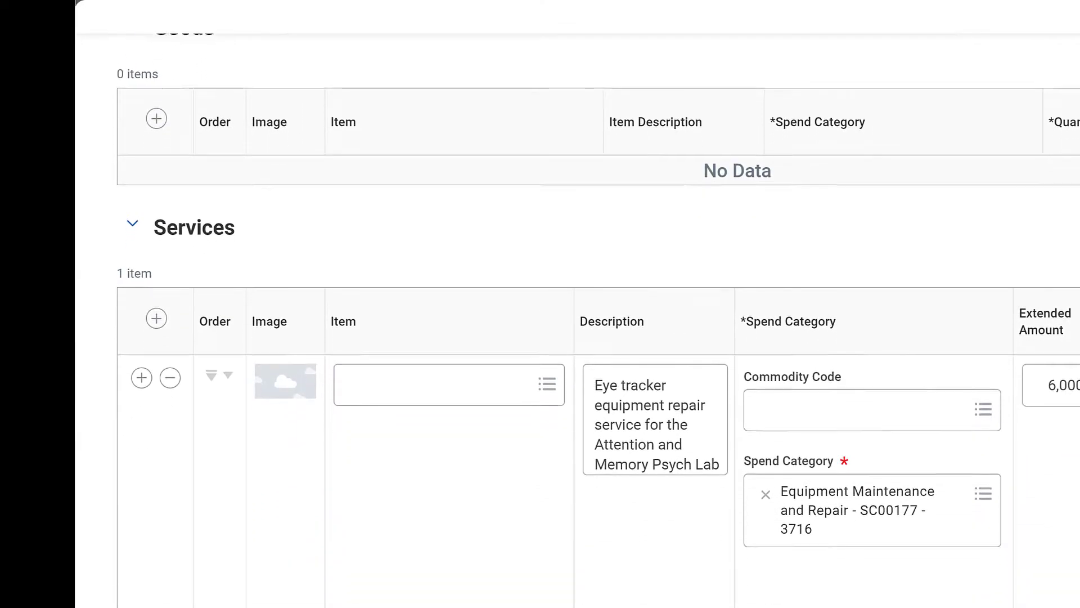
scroll(598, 320, "down", 3)
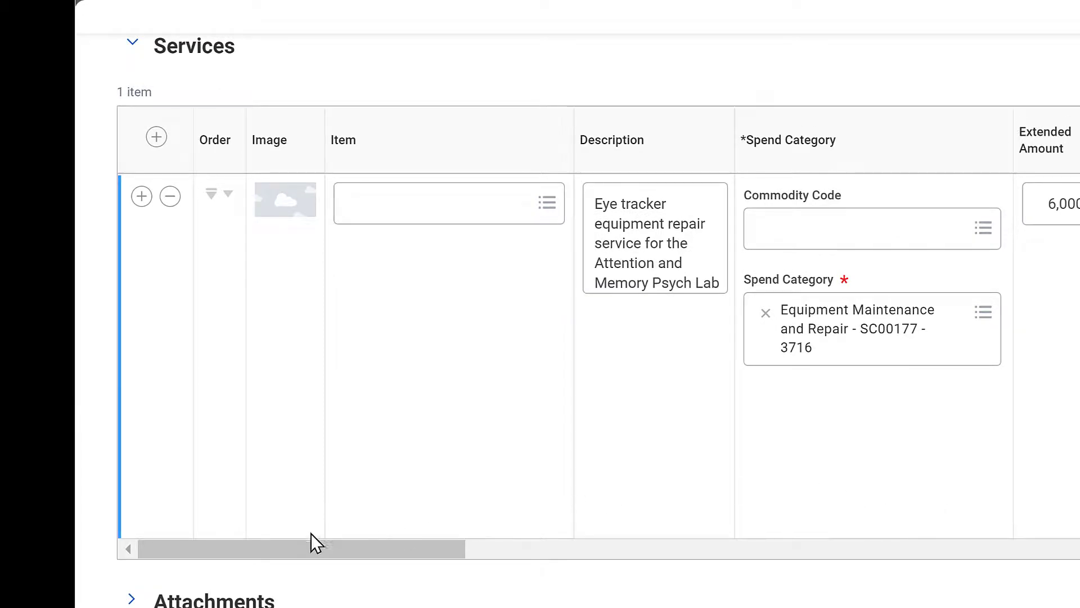
left_click_drag(352, 542, 1078, 606)
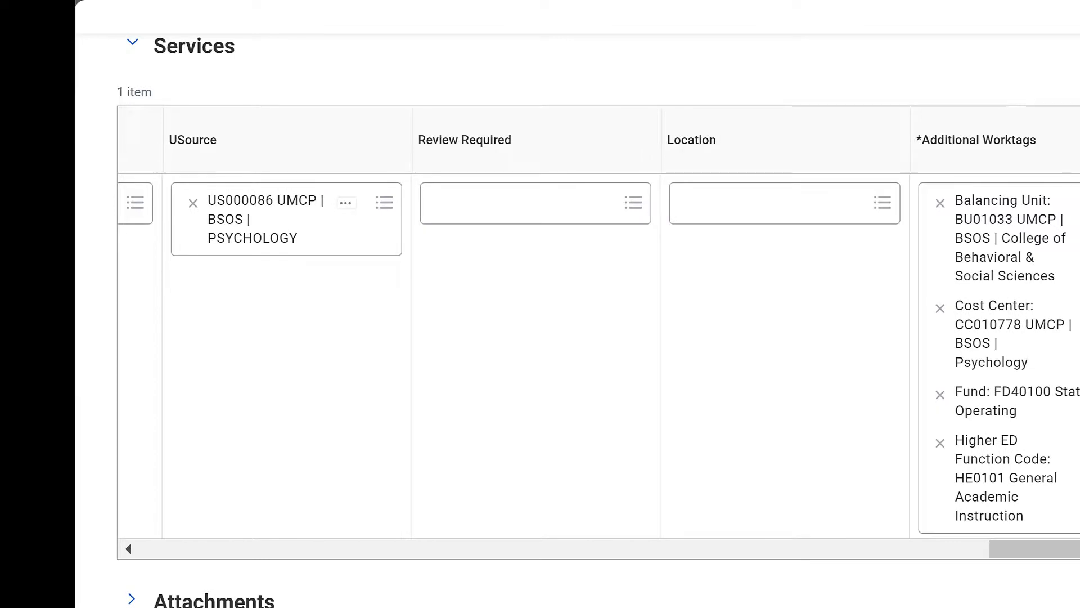
scroll(577, 321, "down", 2)
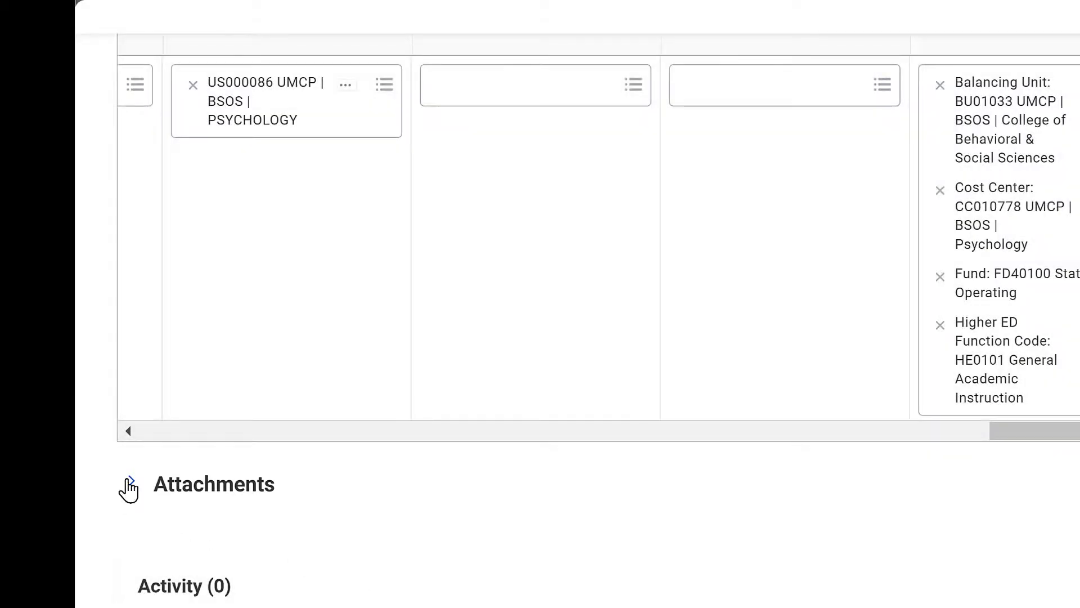
left_click(129, 484)
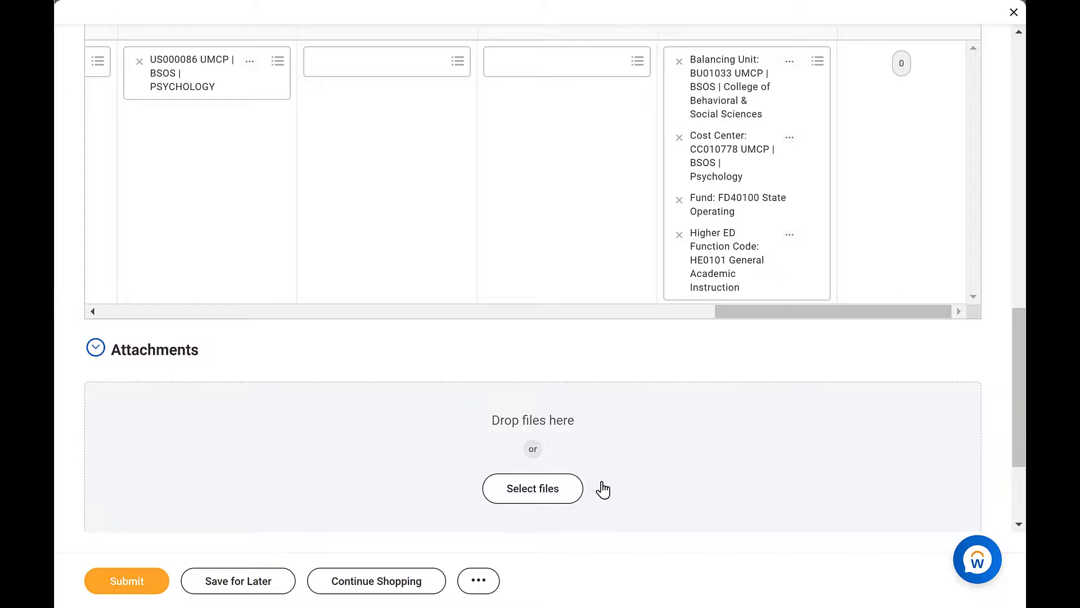
left_click(543, 492)
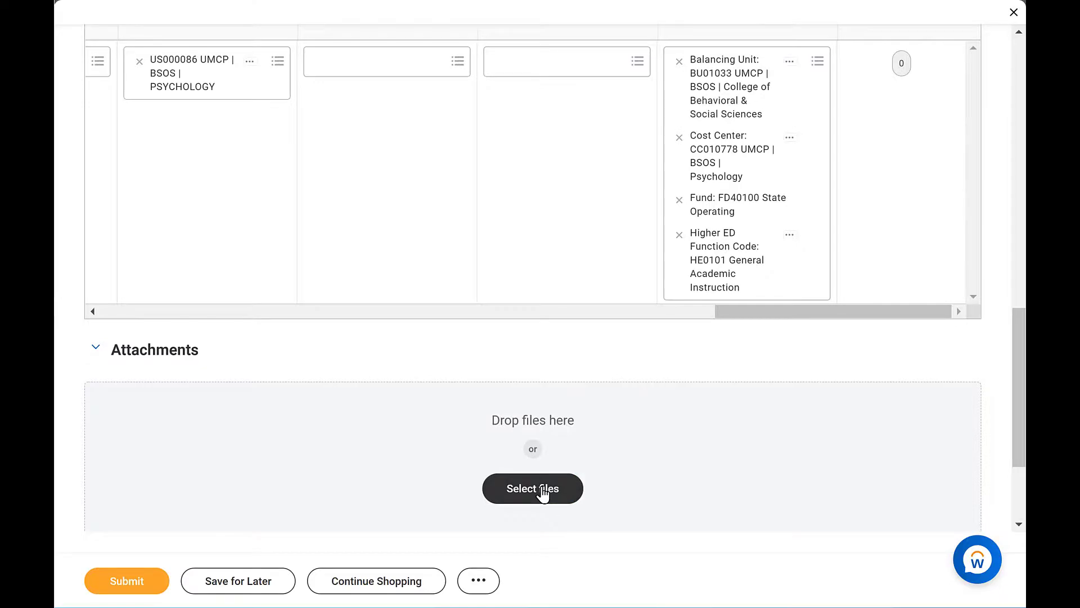
left_click(266, 148)
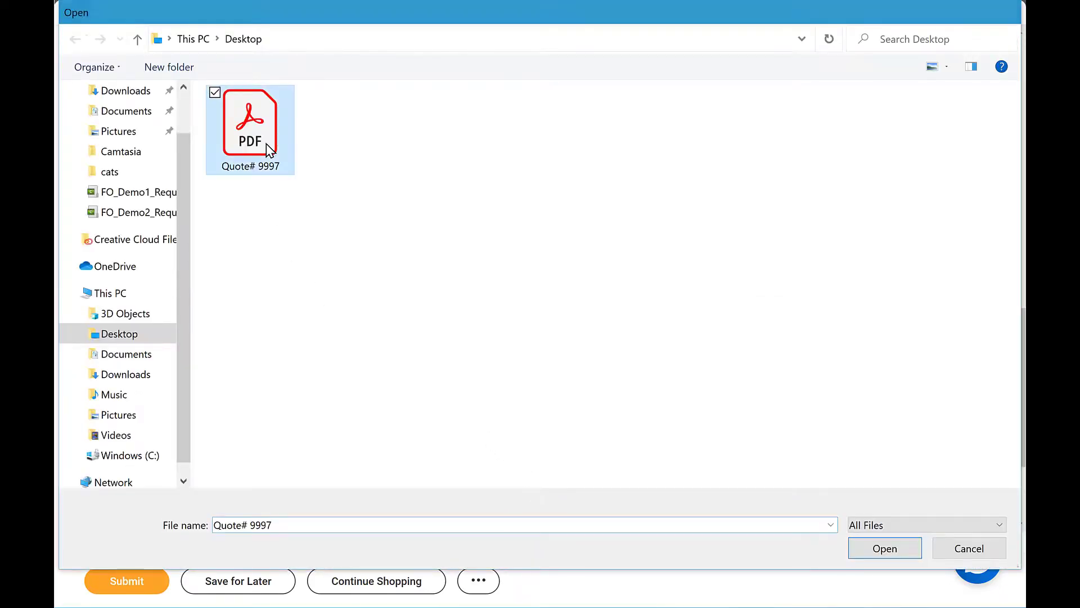
double_click(266, 143)
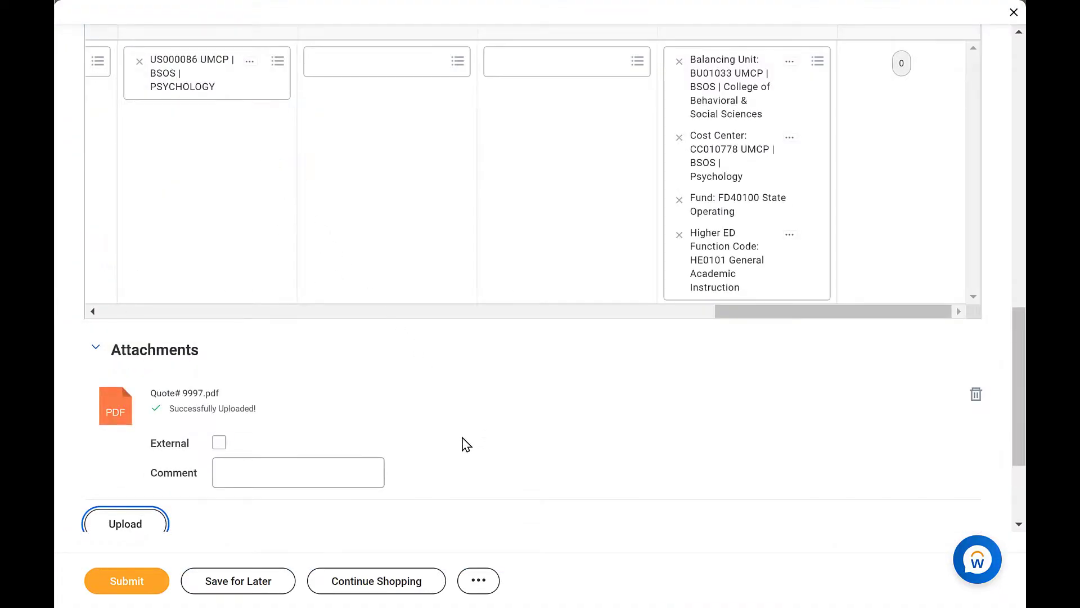
Submit the requisition without an attachment comment.
left_click(260, 458)
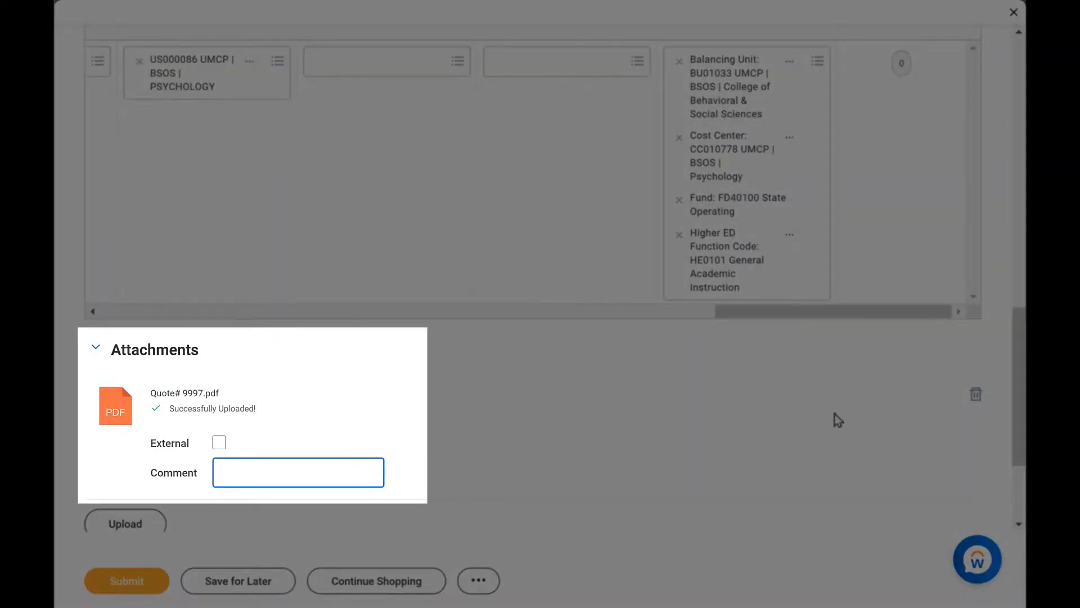
scroll(533, 282, "down", 3)
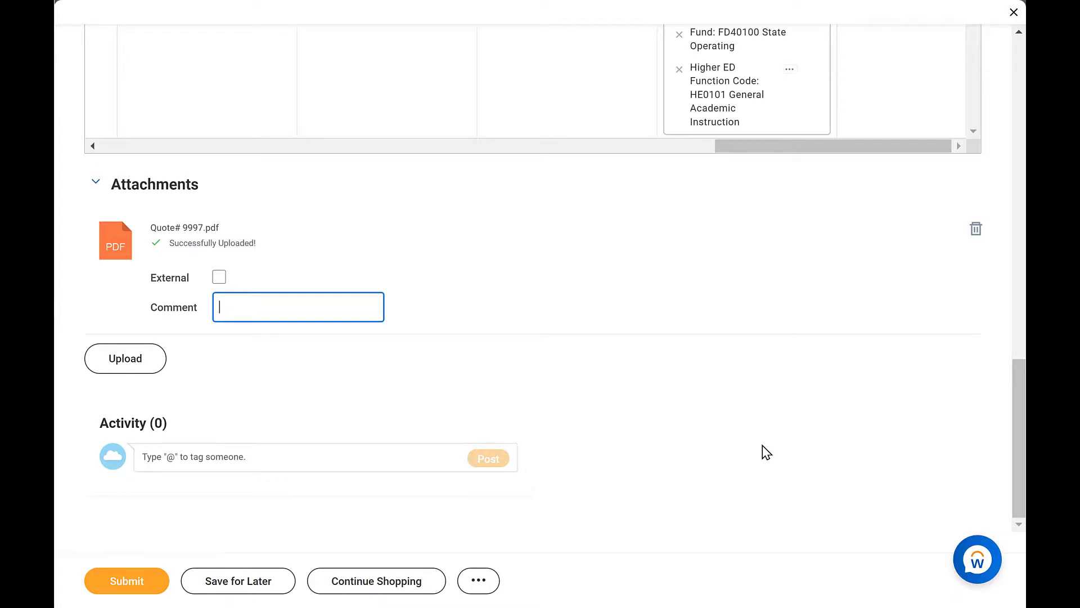
left_click(133, 579)
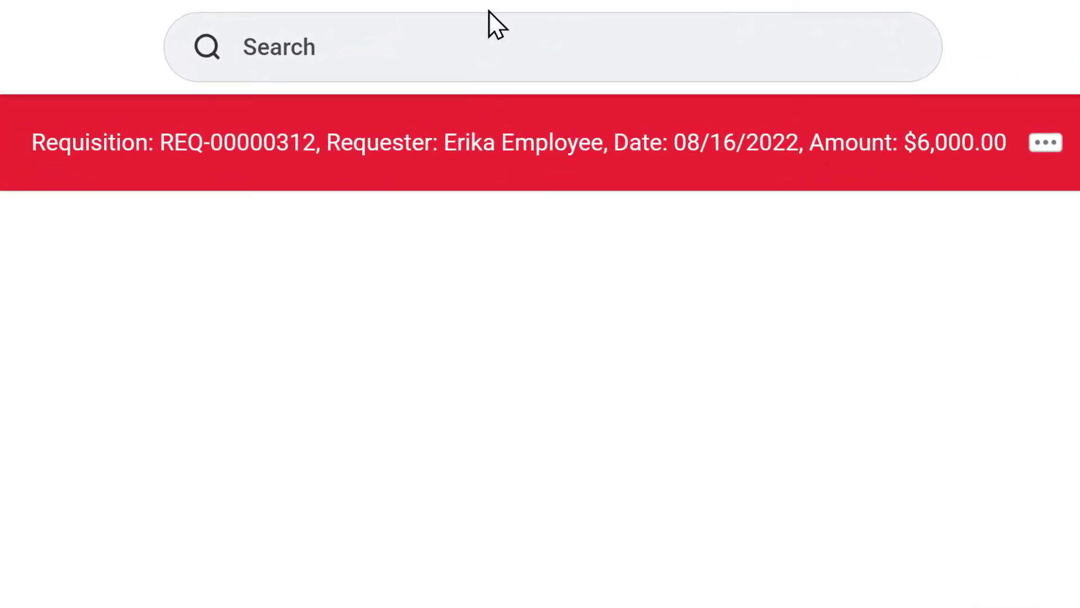
Search for the My Requisitions report.
left_click(489, 43)
type("My requisitions")
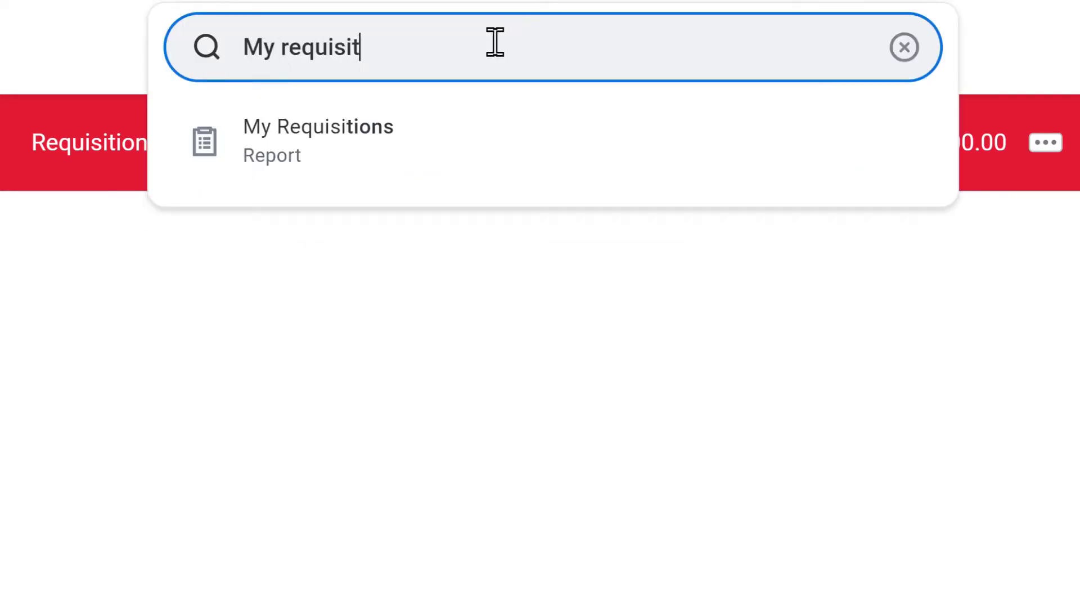